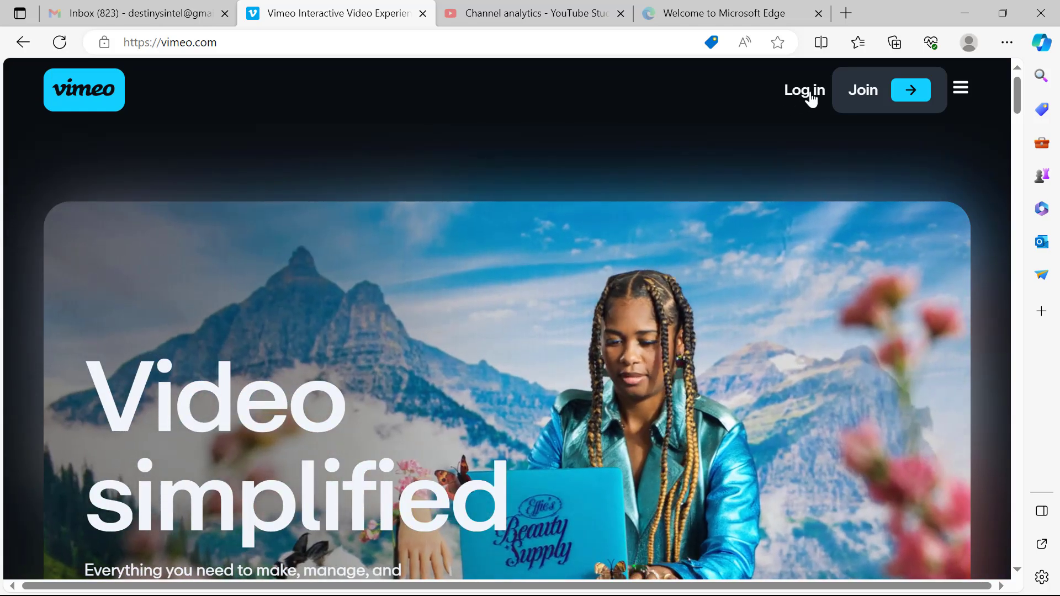
# Step: Log in to Vimeo with Google, using the first Google account
pyautogui.click(810, 97)
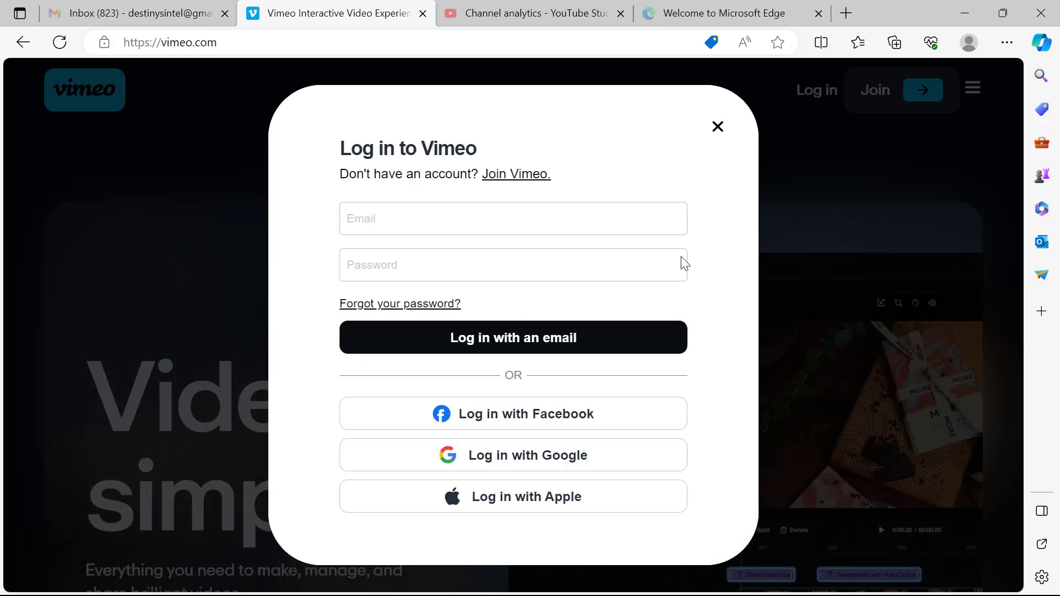
pyautogui.click(500, 468)
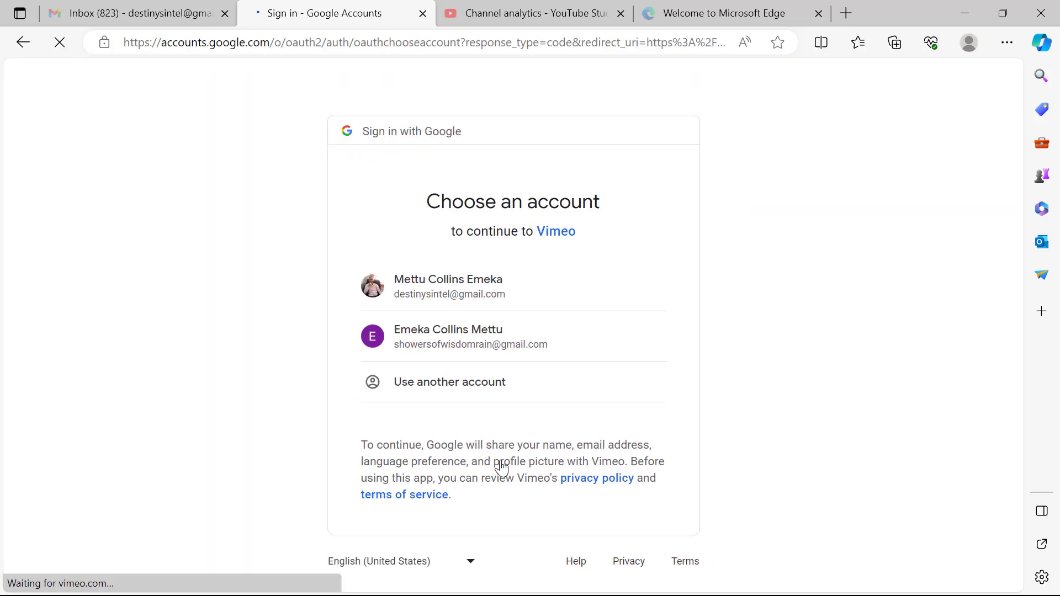
pyautogui.click(474, 295)
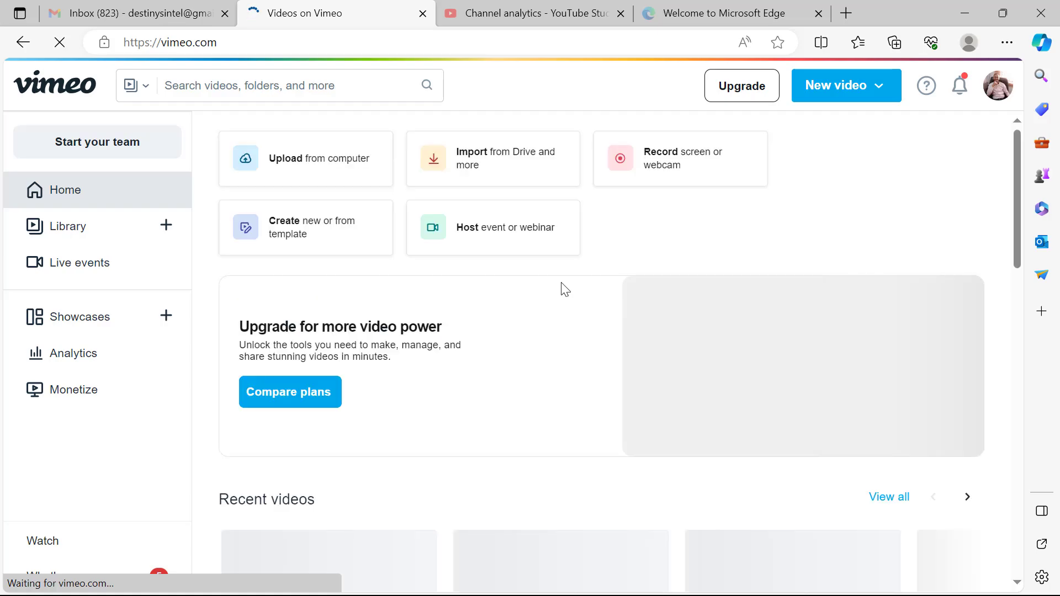
# Step: Choose Record screen from the New video menu to open the recorder
pyautogui.click(845, 93)
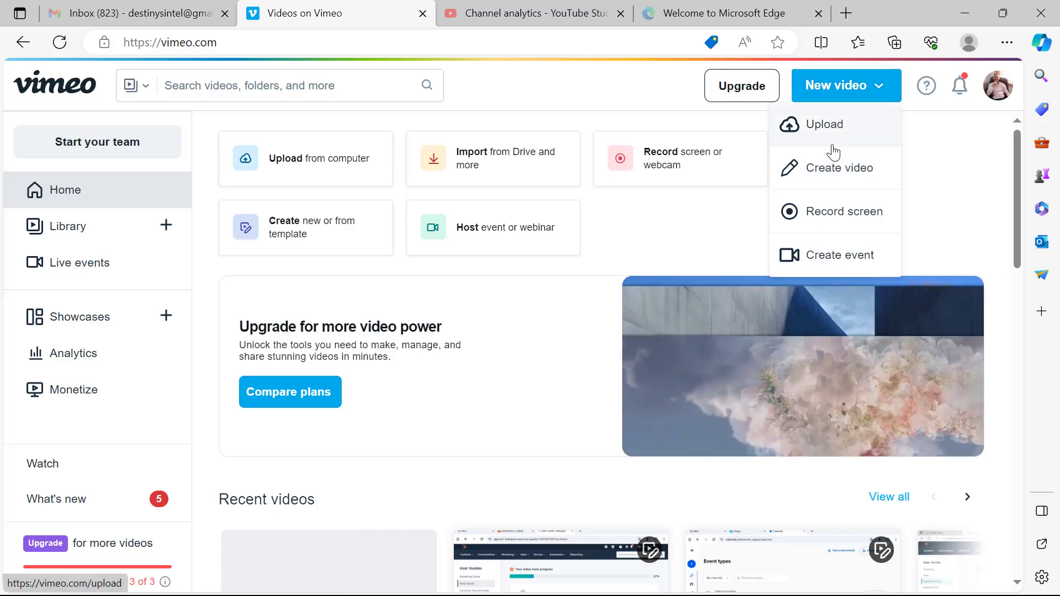
pyautogui.click(832, 221)
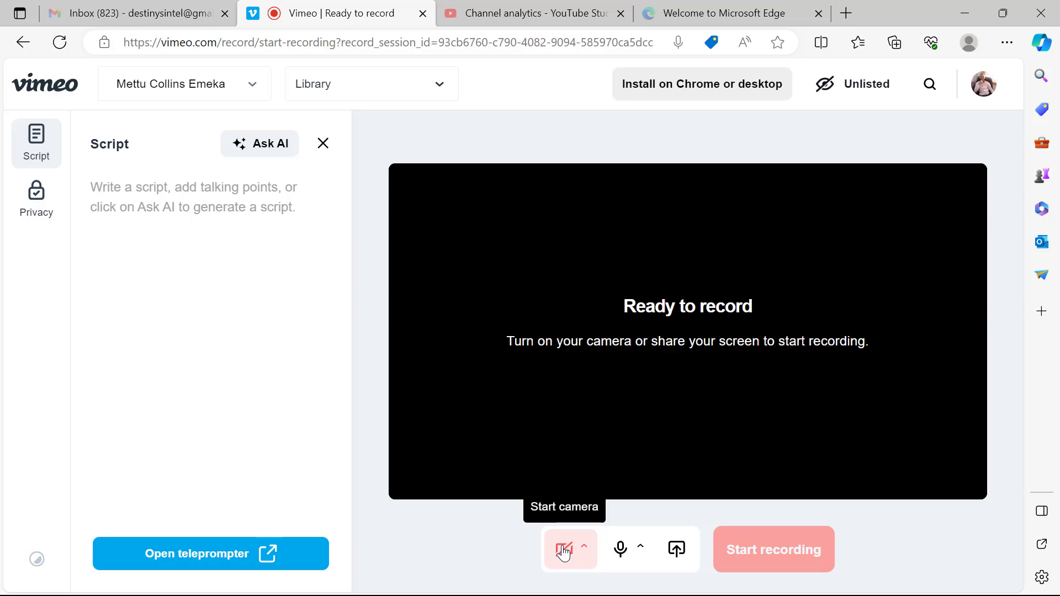
# Step: Toggle the microphone off and back on, then bring up the screen-share picker
pyautogui.click(622, 550)
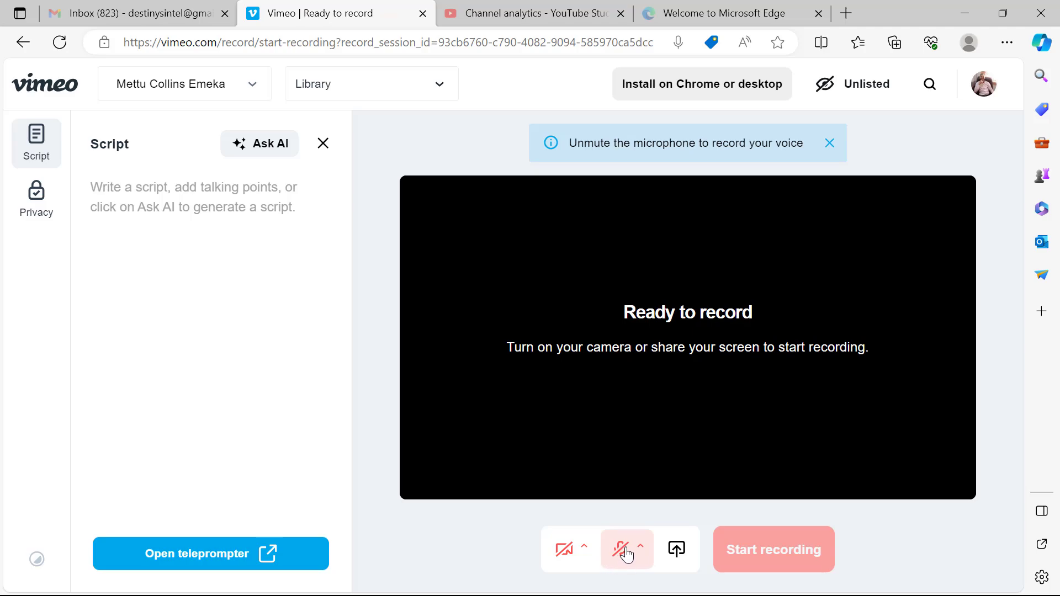
pyautogui.click(621, 551)
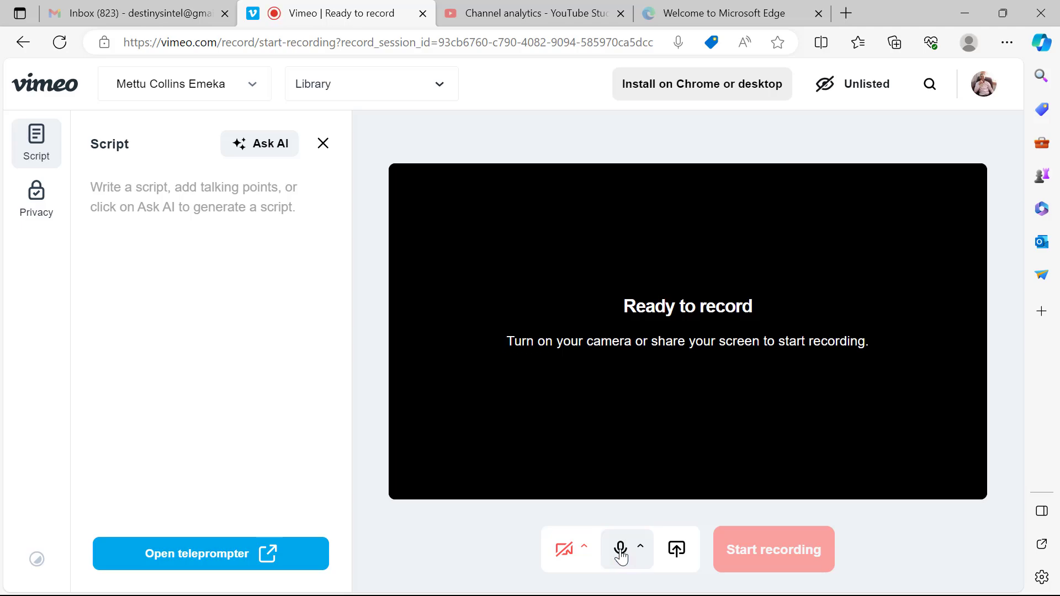
pyautogui.click(677, 550)
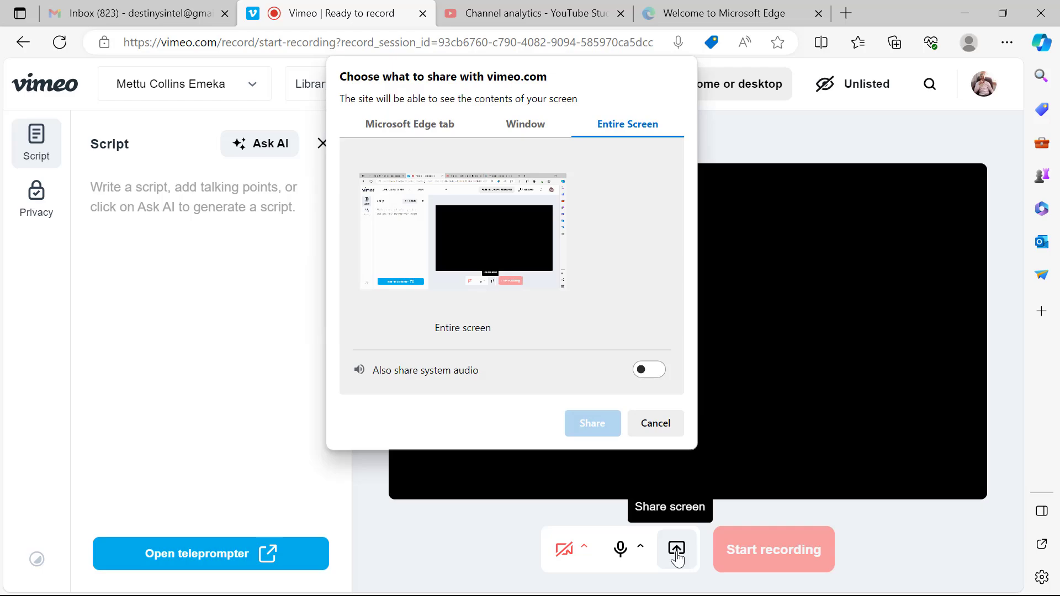
# Step: Browse the Edge tab and Window share options, ending on the Edge tab list
pyautogui.click(410, 128)
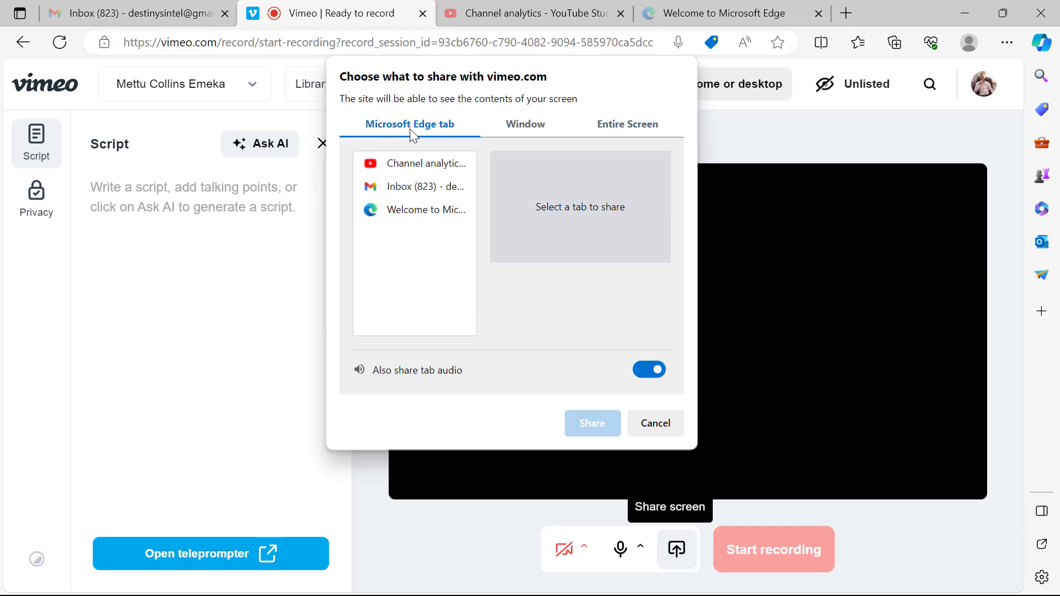
pyautogui.click(520, 131)
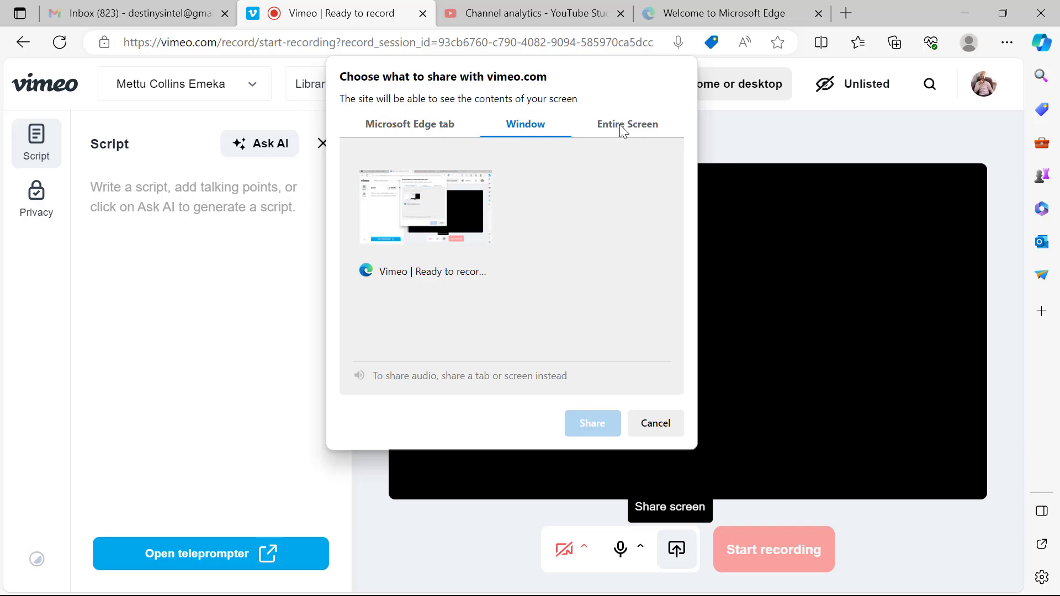
pyautogui.click(429, 125)
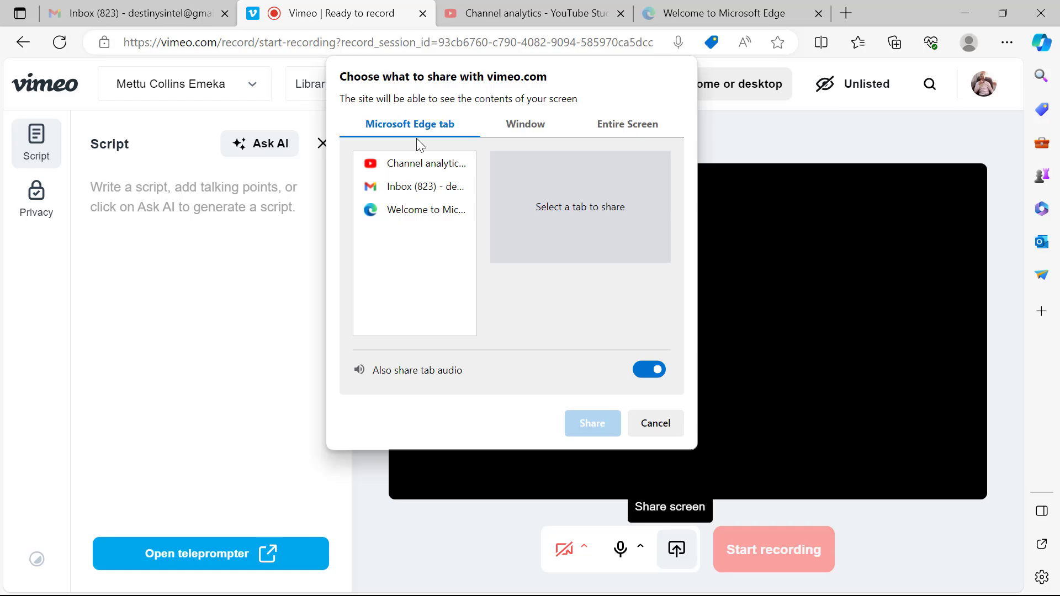
# Step: Pick Entire Screen as the share source after first trying the Vimeo window
pyautogui.click(526, 131)
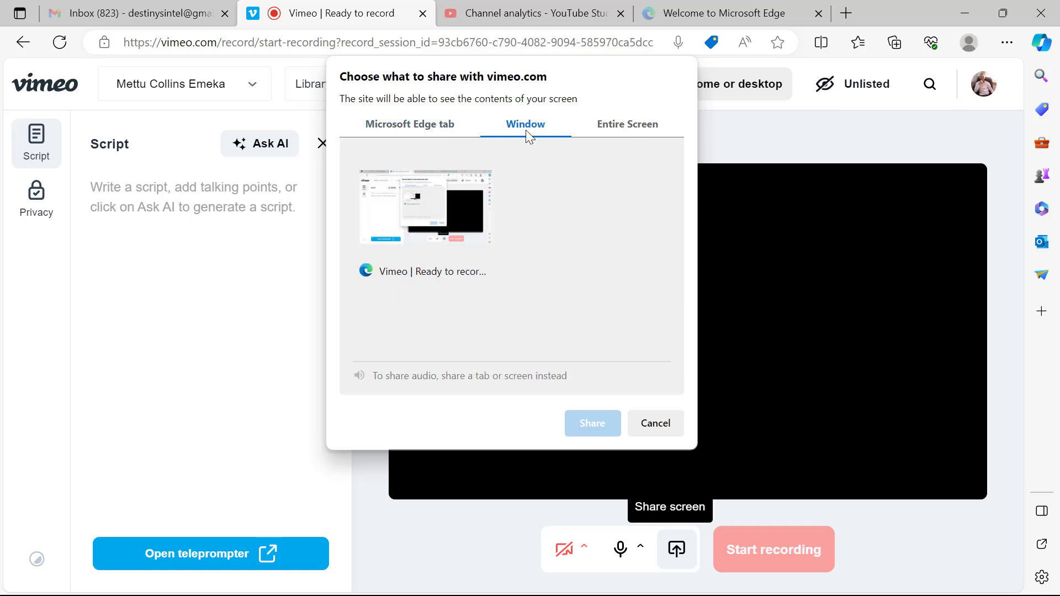
pyautogui.click(469, 195)
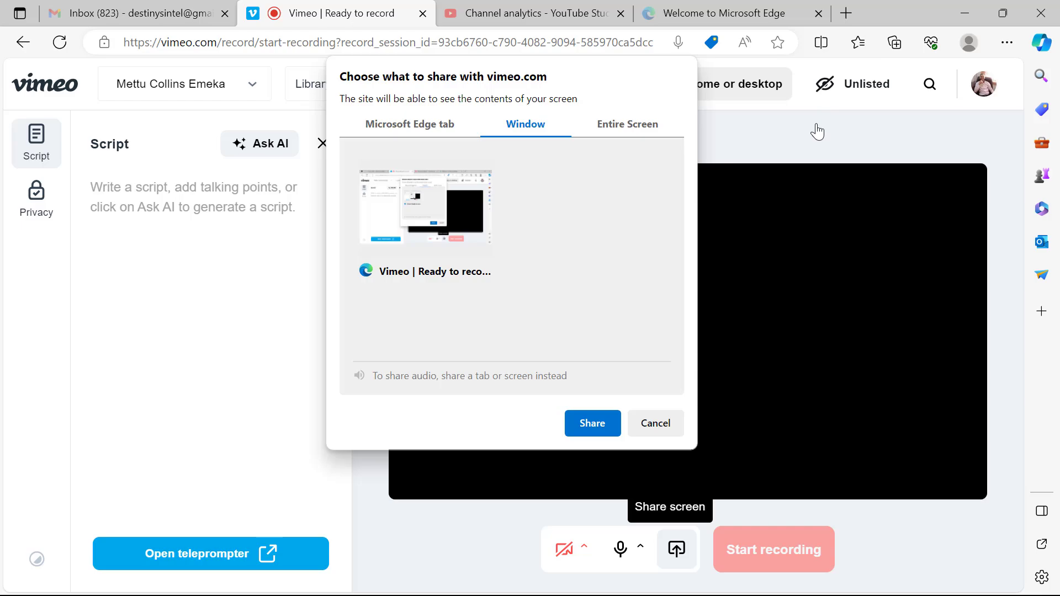
pyautogui.click(638, 125)
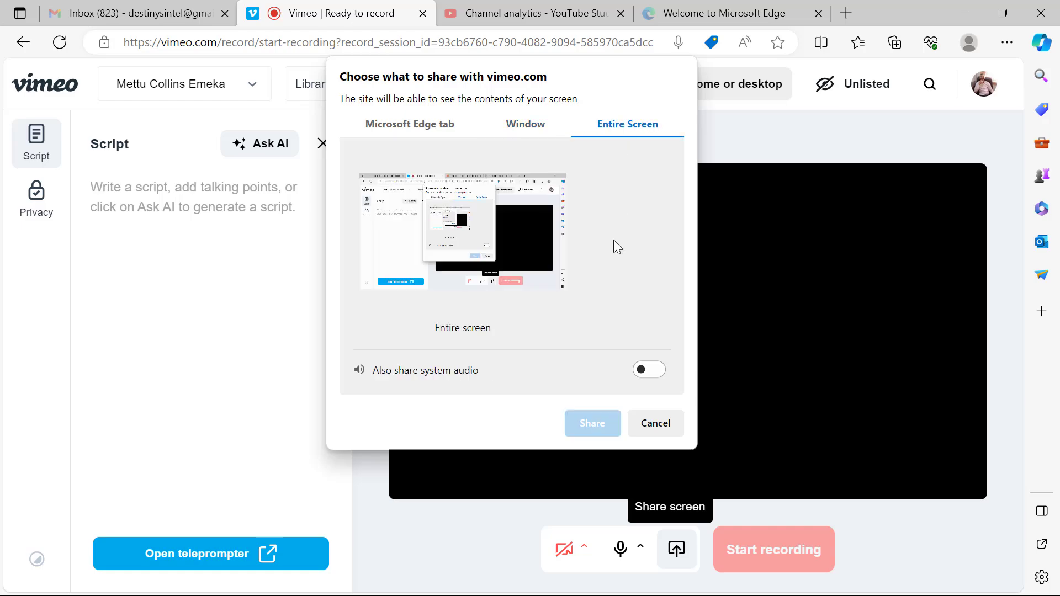
pyautogui.click(498, 260)
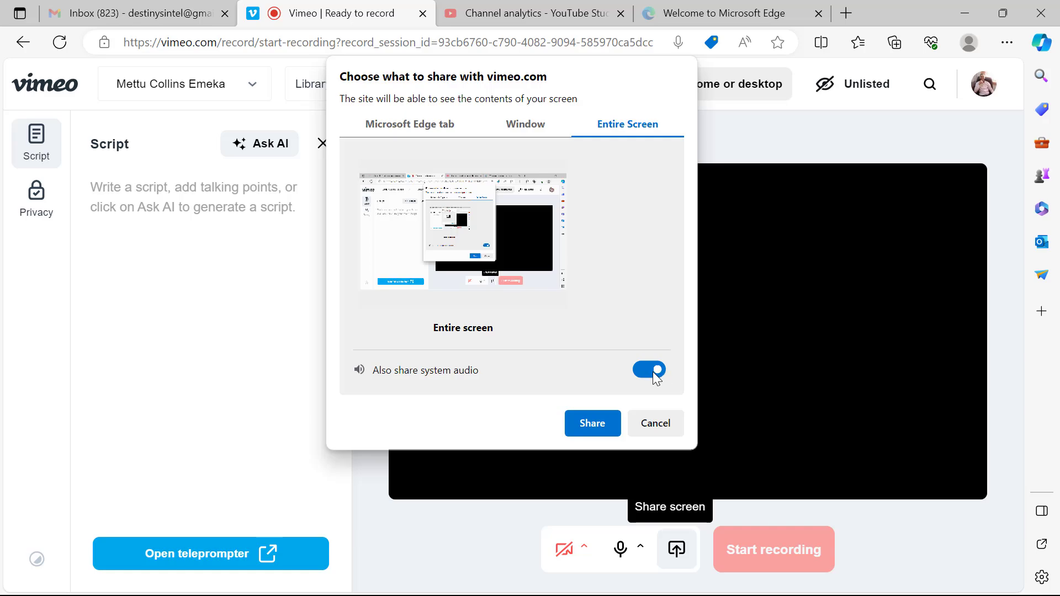
# Step: Share the entire screen with Vimeo and hide the screen-sharing notice bar
pyautogui.click(593, 431)
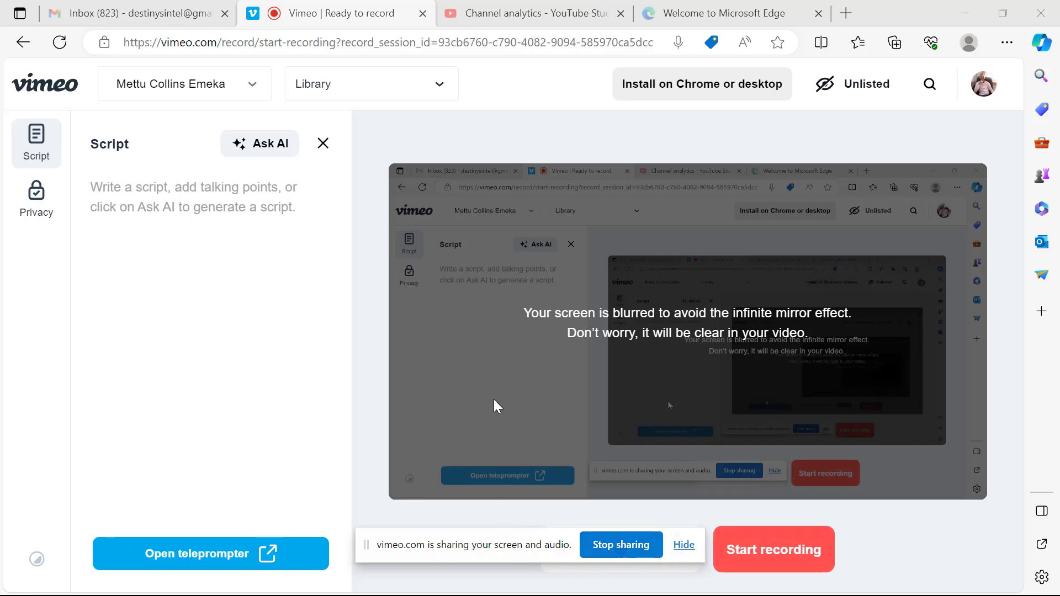
pyautogui.moveTo(474, 539)
pyautogui.mouseDown()
pyautogui.moveTo(471, 400)
pyautogui.moveTo(515, 274)
pyautogui.moveTo(469, 147)
pyautogui.moveTo(280, 126)
pyautogui.moveTo(306, 77)
pyautogui.moveTo(371, 243)
pyautogui.moveTo(460, 559)
pyautogui.moveTo(473, 558)
pyautogui.mouseUp()
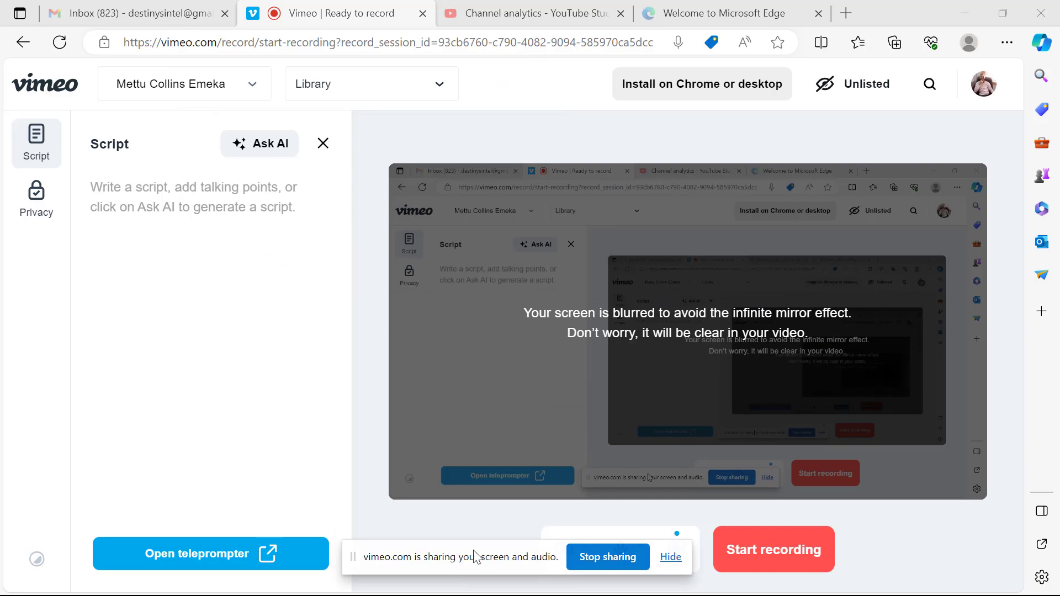
pyautogui.click(670, 557)
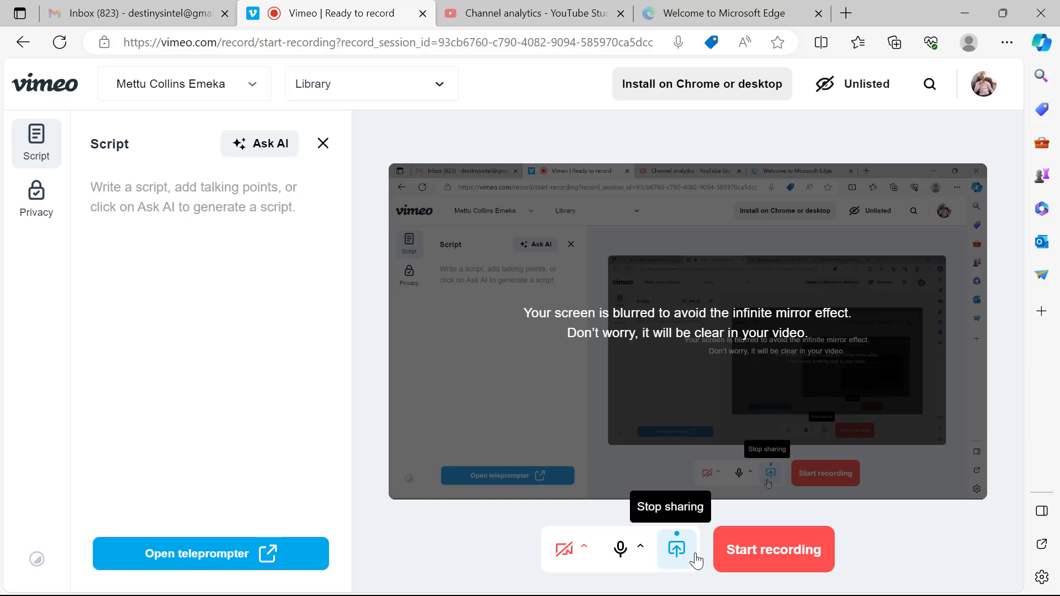
pyautogui.click(762, 561)
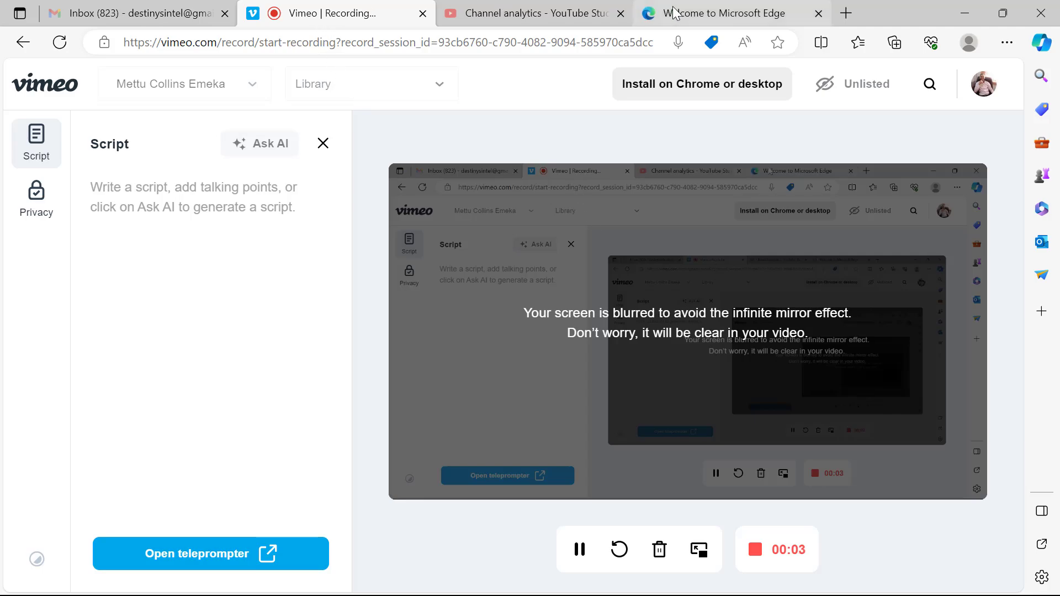
pyautogui.click(697, 15)
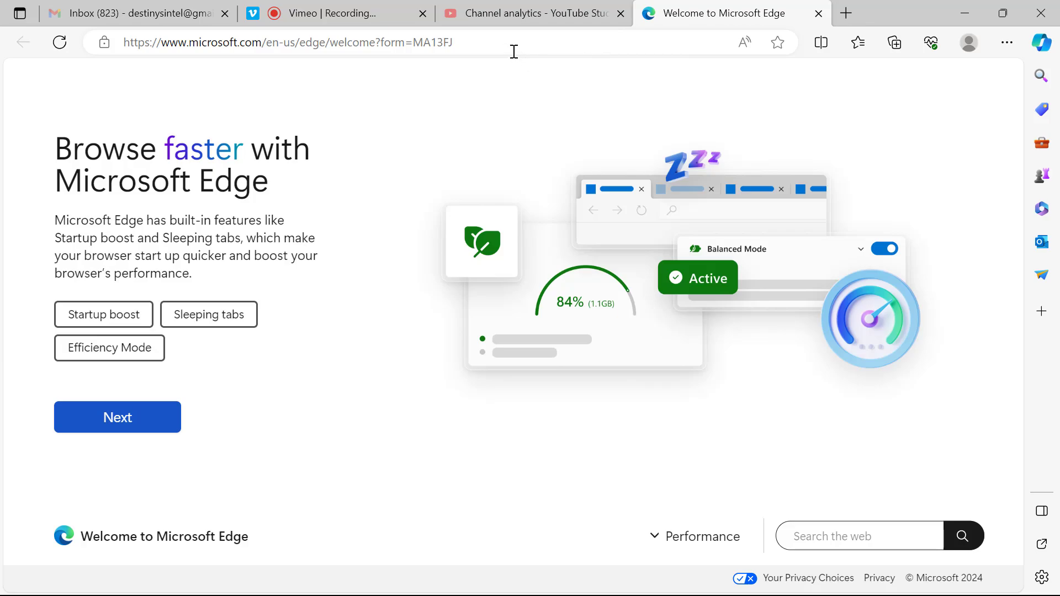
pyautogui.click(138, 13)
pyautogui.click(315, 15)
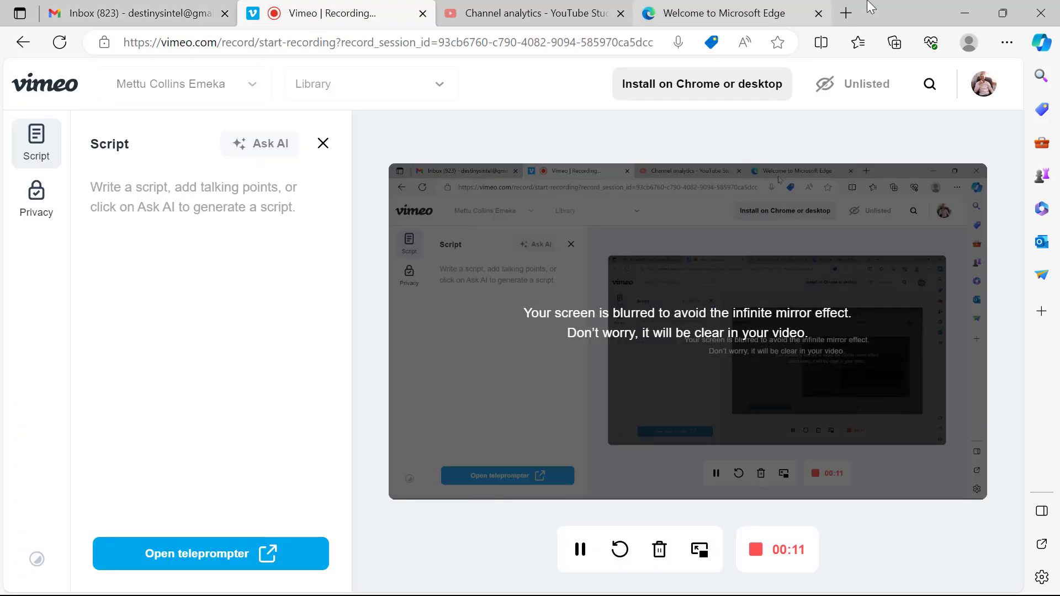
pyautogui.click(969, 13)
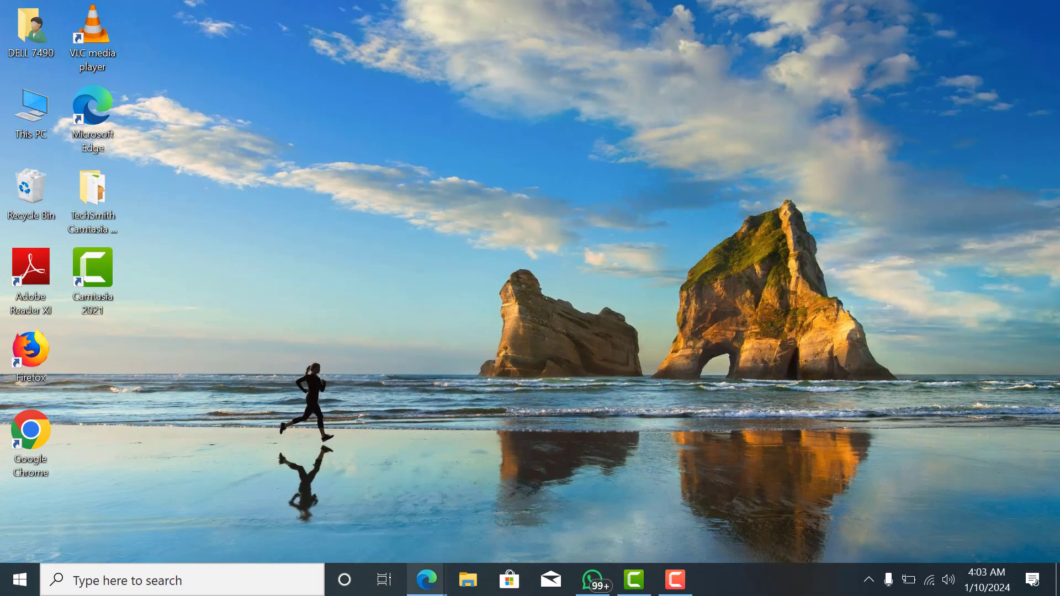
pyautogui.moveTo(432, 585)
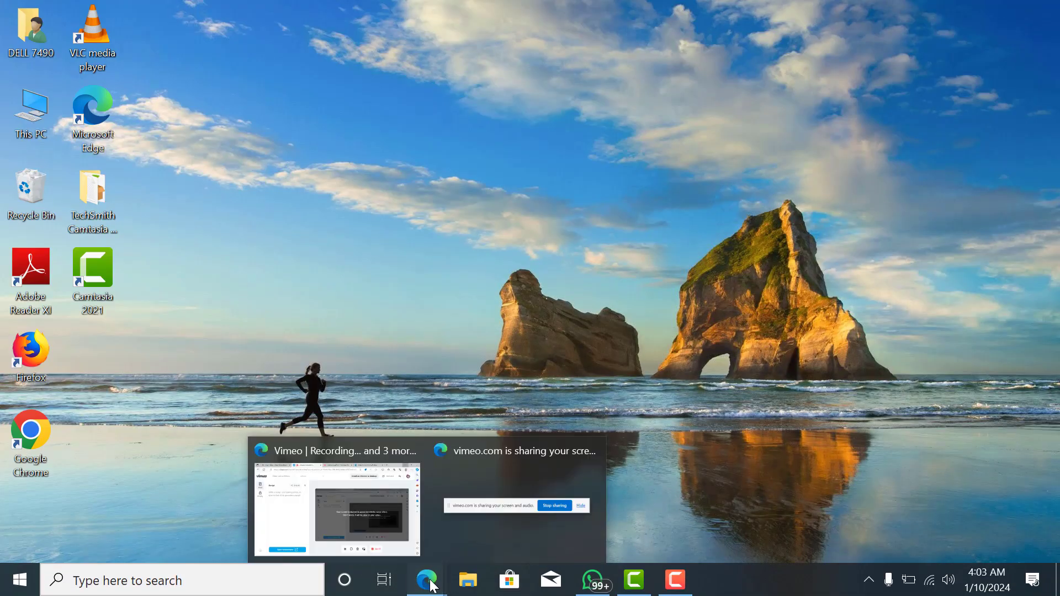
pyautogui.click(364, 516)
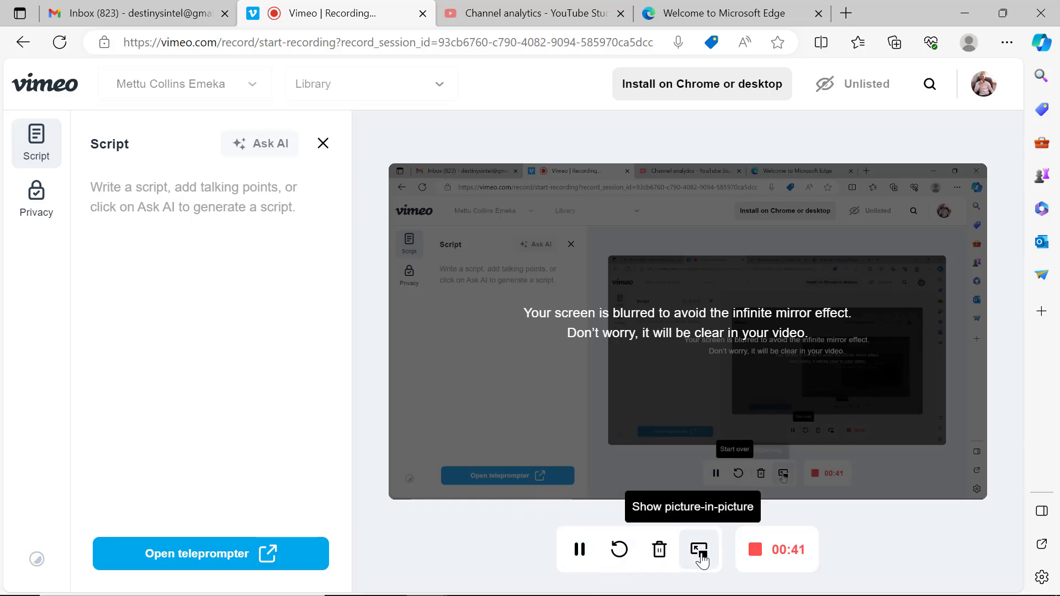
# Step: Stop the recording and dismiss the 'Want to give it another try?' popup
pyautogui.click(756, 551)
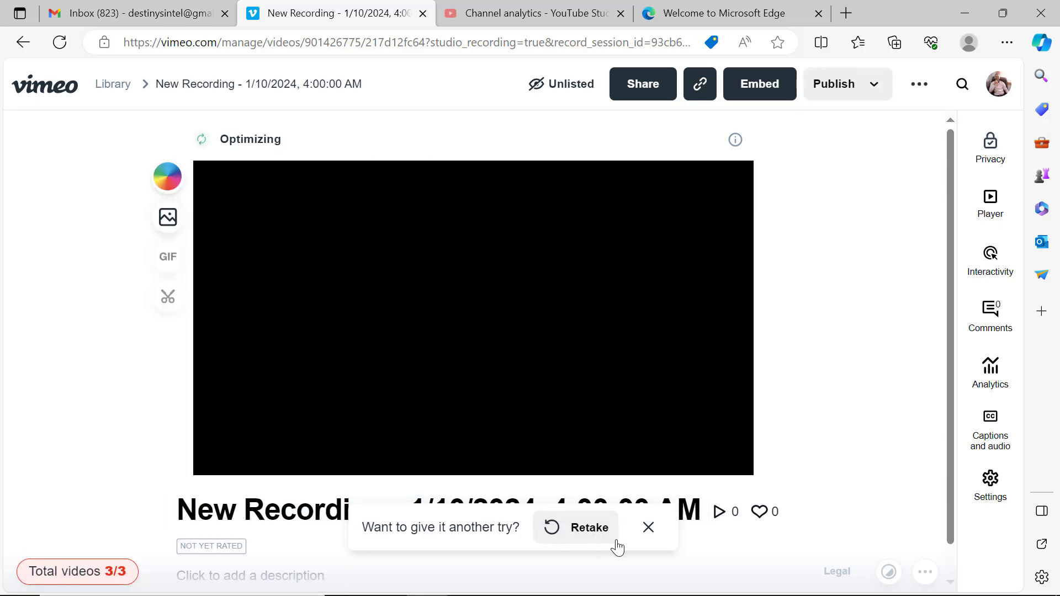
pyautogui.click(650, 531)
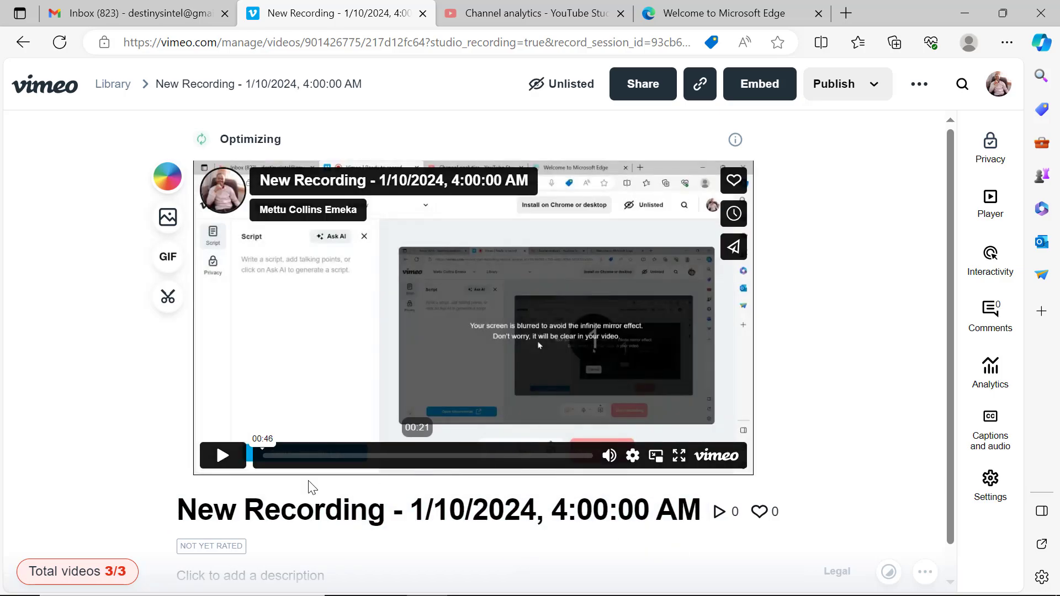
# Step: Replace the recording's title with 'First video' and confirm it
pyautogui.click(423, 519)
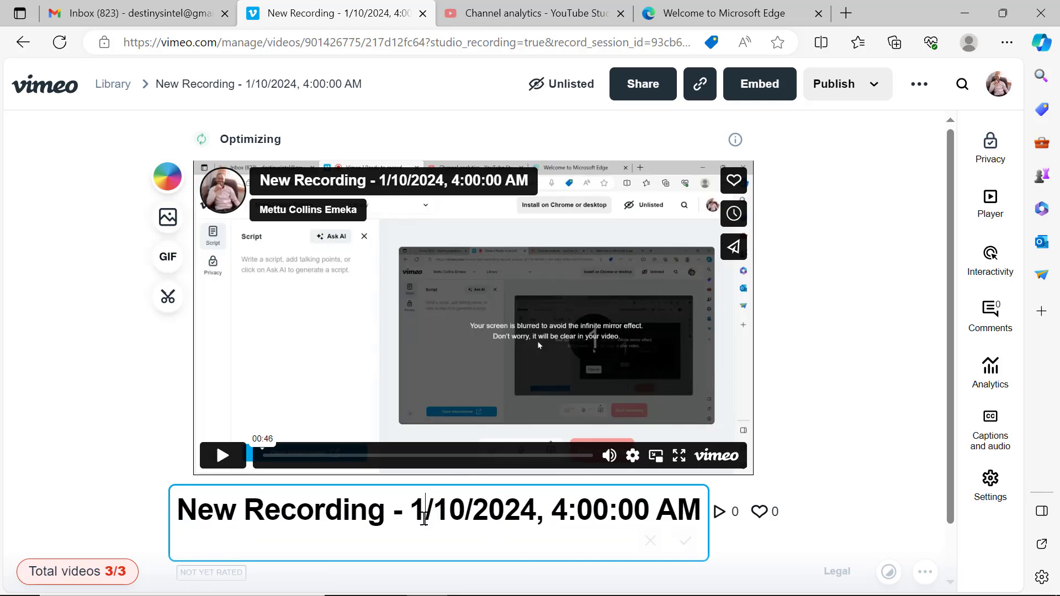
pyautogui.click(709, 513)
pyautogui.press('BackSpace')
pyautogui.press('BackSpace')
pyautogui.press('BackSpace')
pyautogui.press('BackSpace')
pyautogui.press('BackSpace')
pyautogui.press('BackSpace')
pyautogui.press('BackSpace')
pyautogui.press('BackSpace')
pyautogui.press('BackSpace')
pyautogui.press('BackSpace')
pyautogui.press('BackSpace')
pyautogui.press('BackSpace')
pyautogui.press('BackSpace')
pyautogui.press('BackSpace')
pyautogui.press('BackSpace')
pyautogui.press('BackSpace')
pyautogui.press('BackSpace')
pyautogui.press('BackSpace')
pyautogui.press('BackSpace')
pyautogui.press('BackSpace')
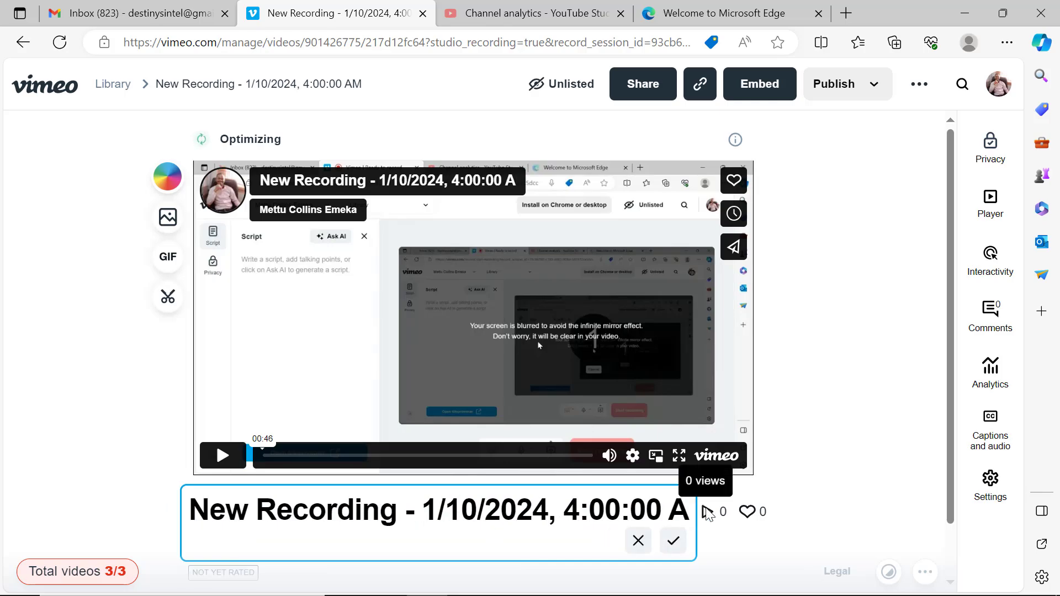
pyautogui.press('BackSpace')
pyautogui.press('BackSpace')
pyautogui.press('BackSpace')
pyautogui.press('BackSpace')
pyautogui.press('BackSpace')
pyautogui.press('BackSpace')
pyautogui.press('BackSpace')
pyautogui.press('BackSpace')
pyautogui.press('BackSpace')
pyautogui.press('BackSpace')
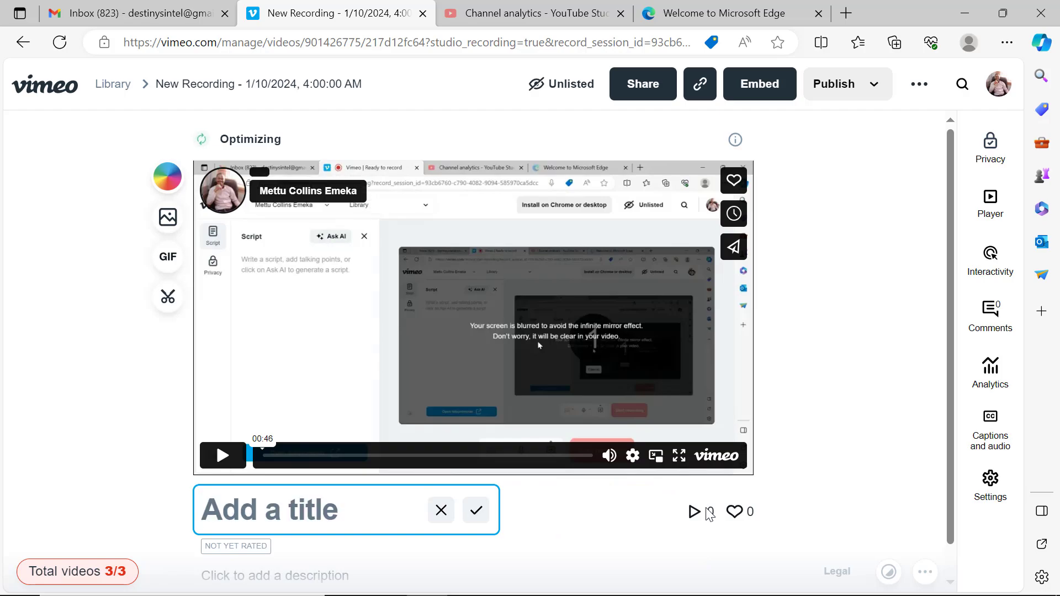
pyautogui.write('Firs')
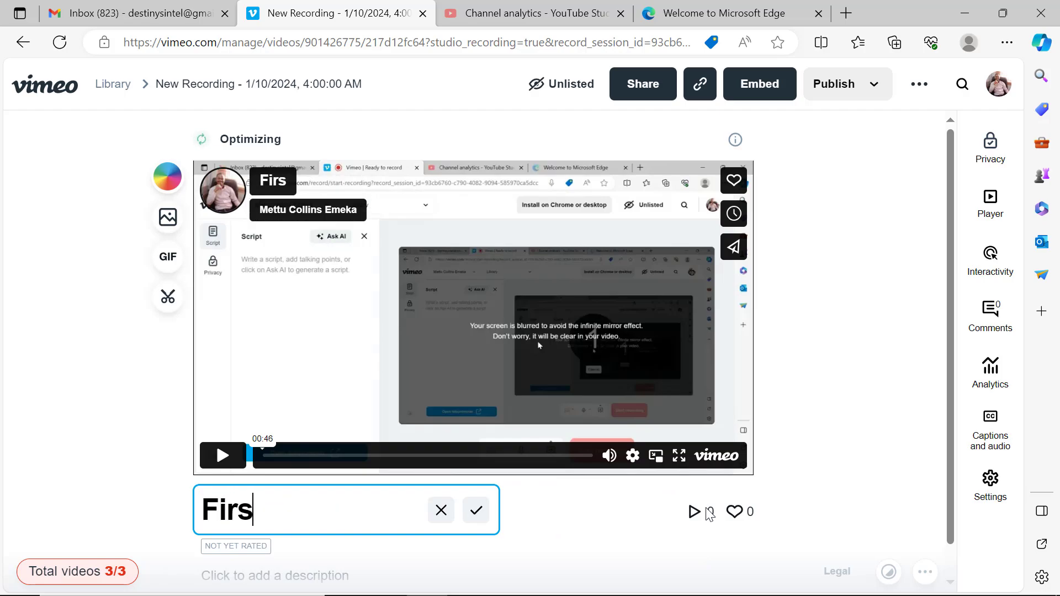
pyautogui.write('t video')
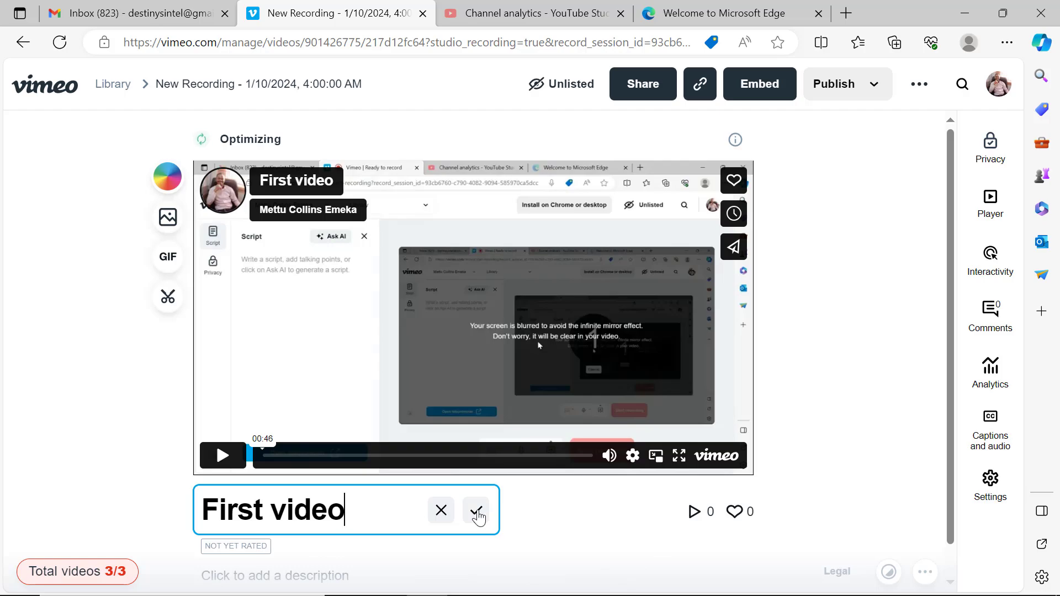
pyautogui.click(477, 513)
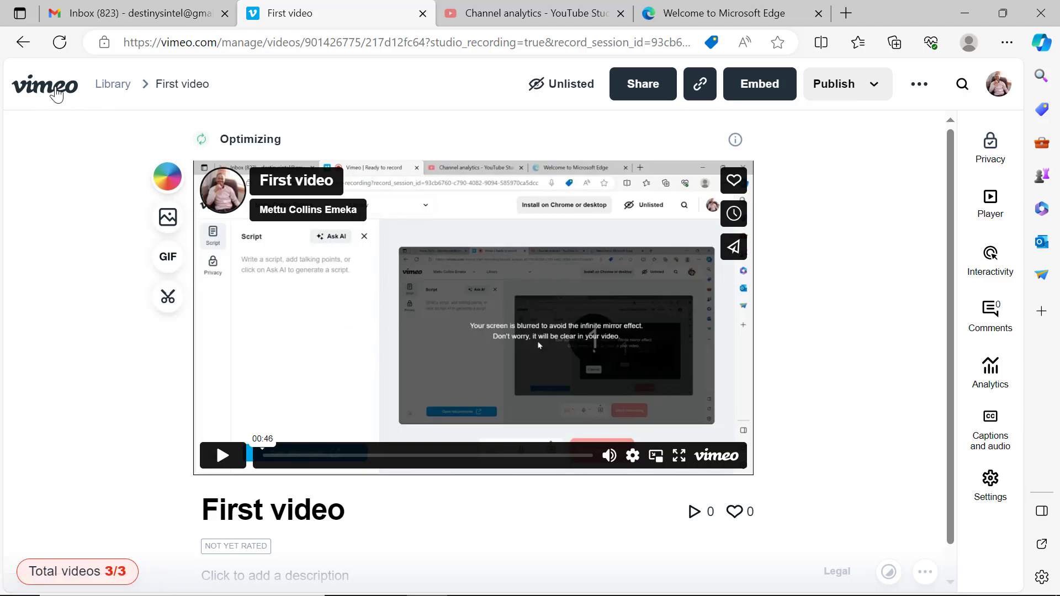
# Step: Copy First video's link from Recent videos on the Vimeo home page
pyautogui.click(54, 95)
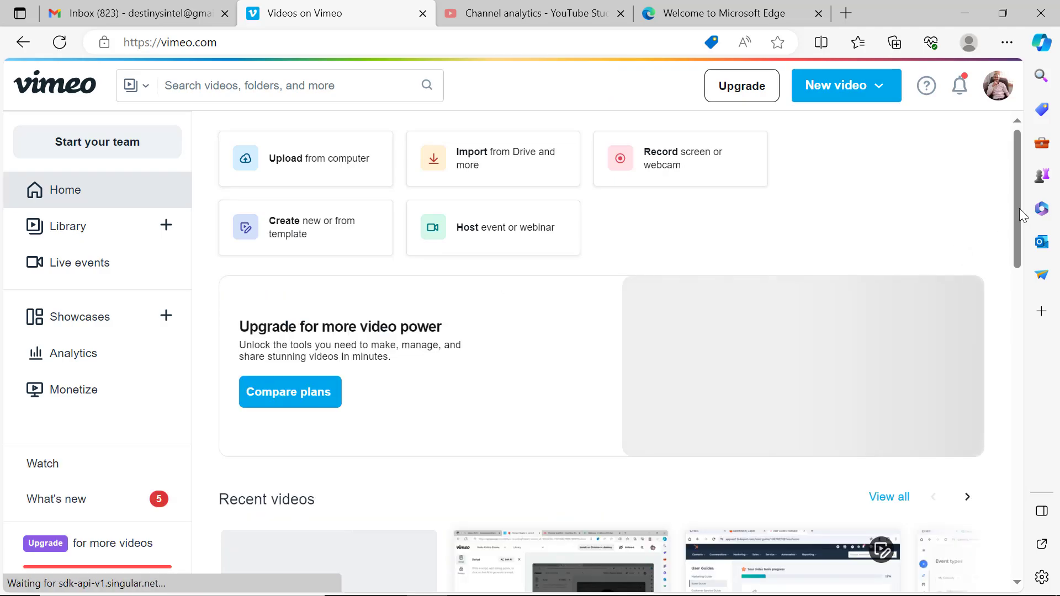
pyautogui.moveTo(1017, 210); pyautogui.dragTo(1038, 314)
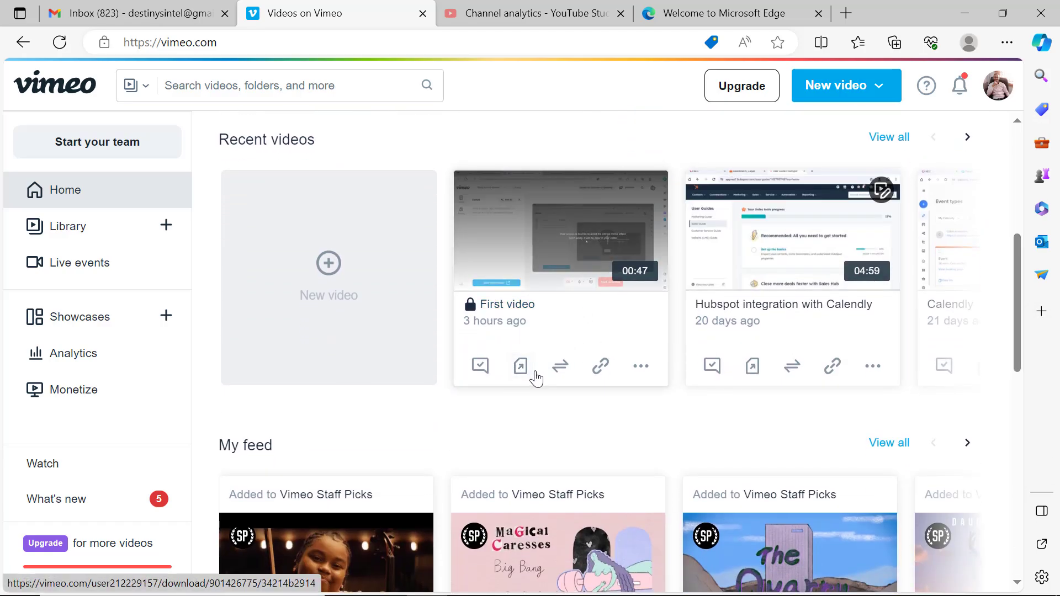
pyautogui.click(599, 375)
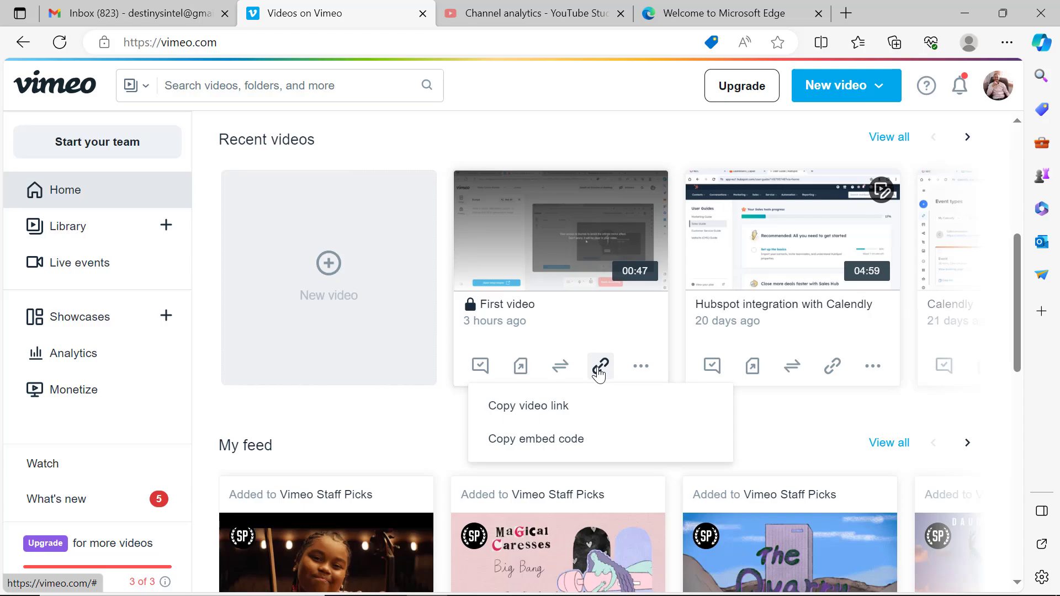
pyautogui.click(534, 418)
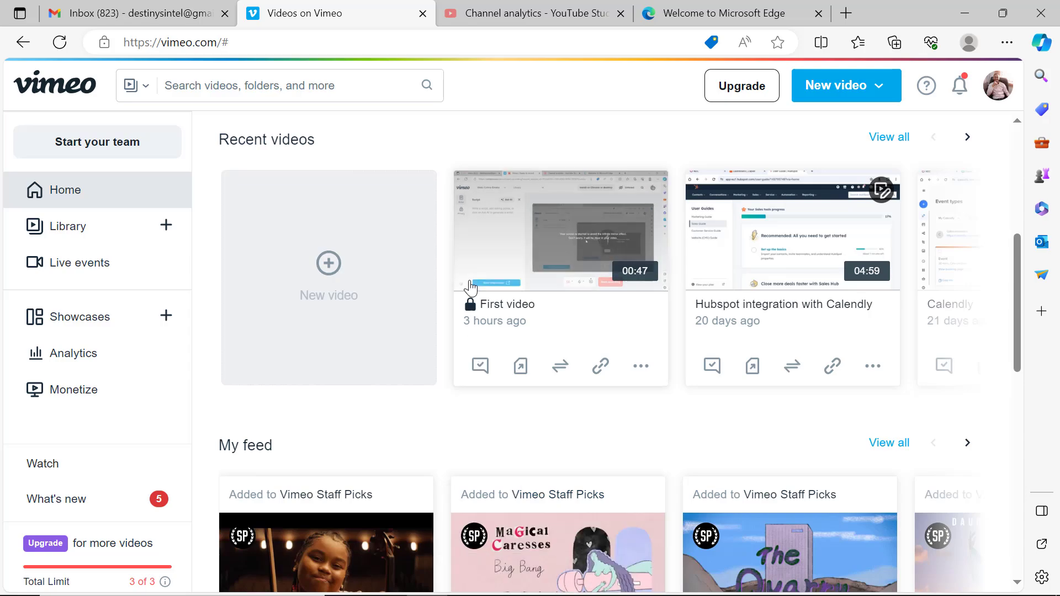
# Step: Paste the First video link into the Welcome to Microsoft Edge tab's address bar, then return to Vimeo
pyautogui.click(691, 15)
pyautogui.click(539, 46)
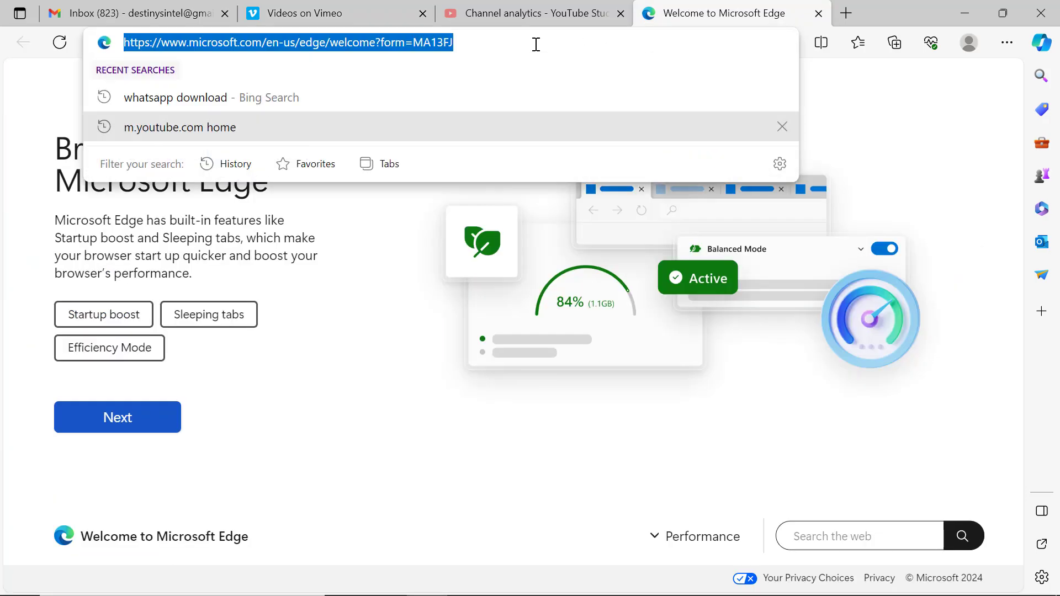
pyautogui.hotkey('ctrl', 'v')
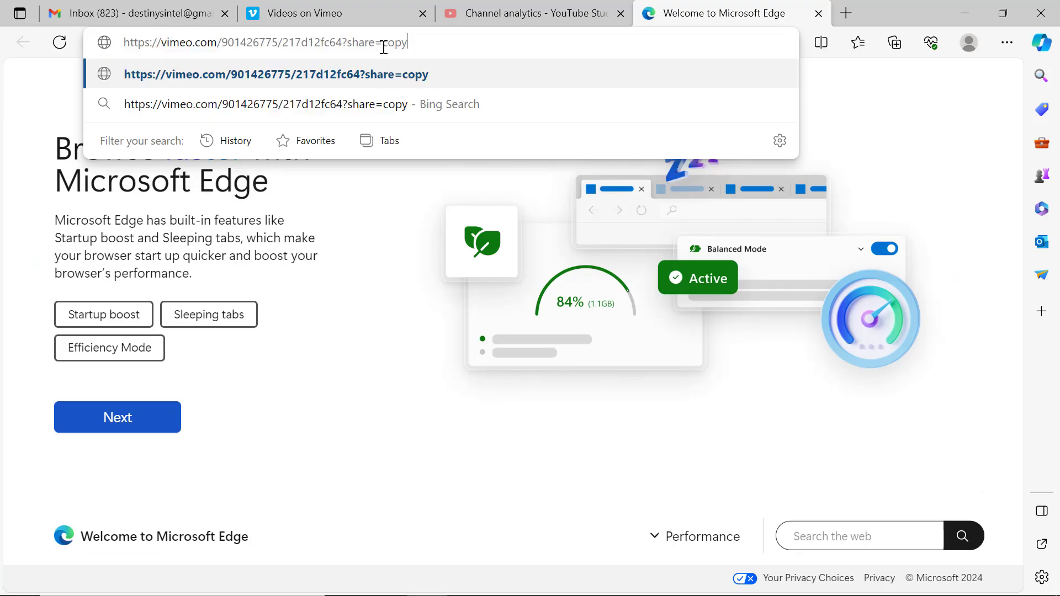
pyautogui.click(369, 8)
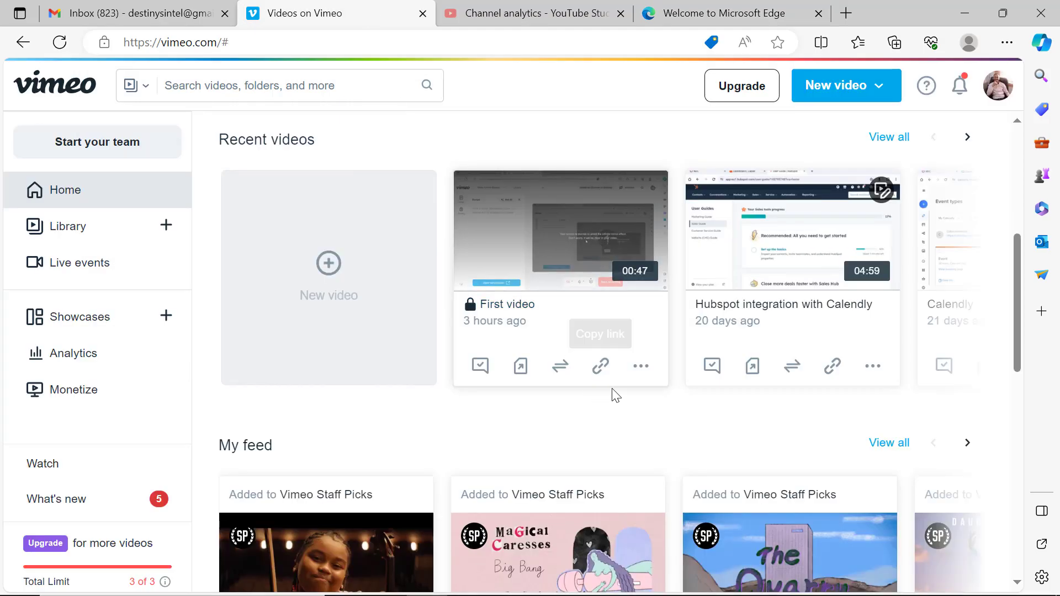
pyautogui.click(641, 367)
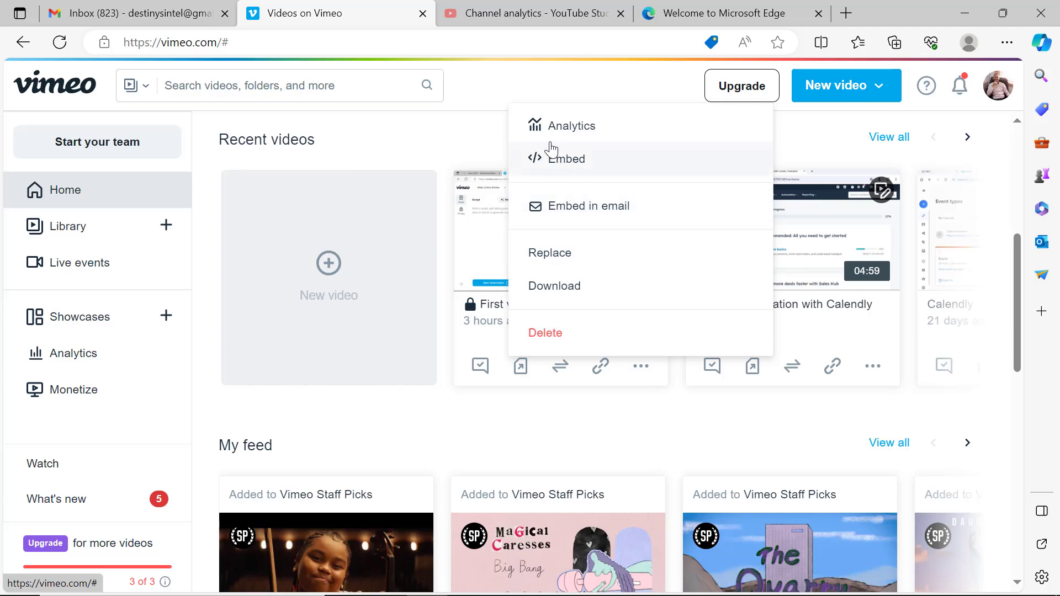
pyautogui.click(486, 158)
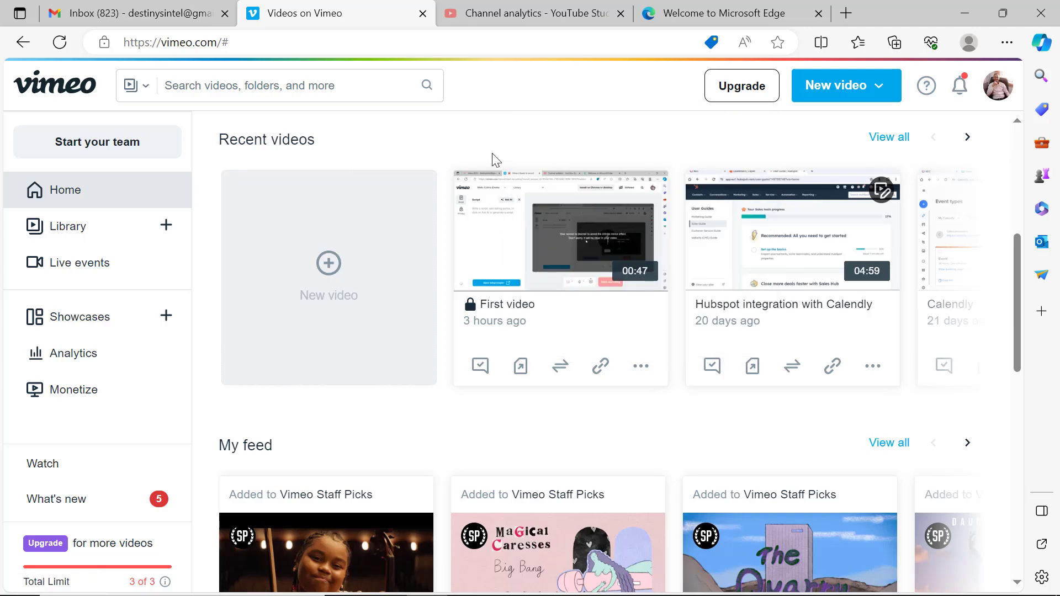